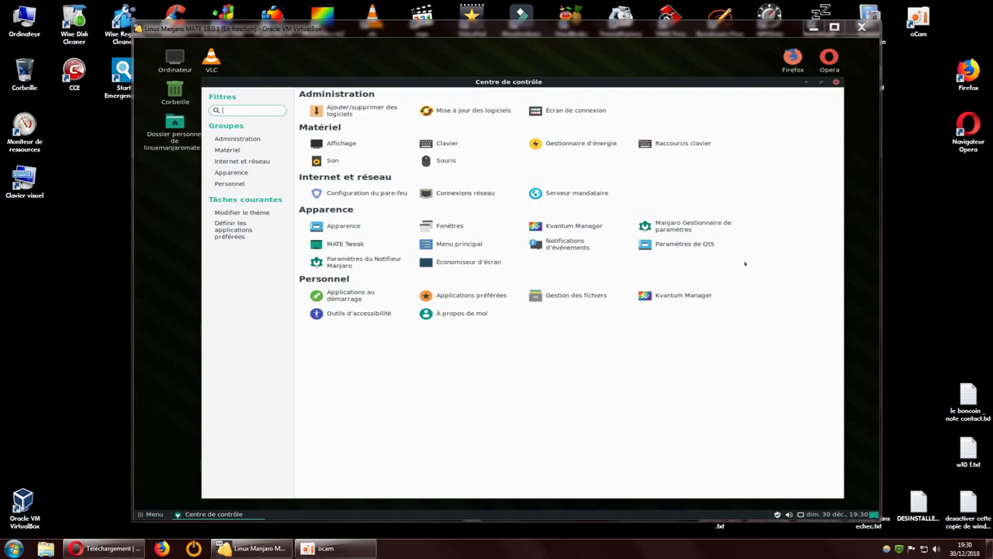
- View the mouse preferences from the control centre, then close both windows
left_click(446, 160)
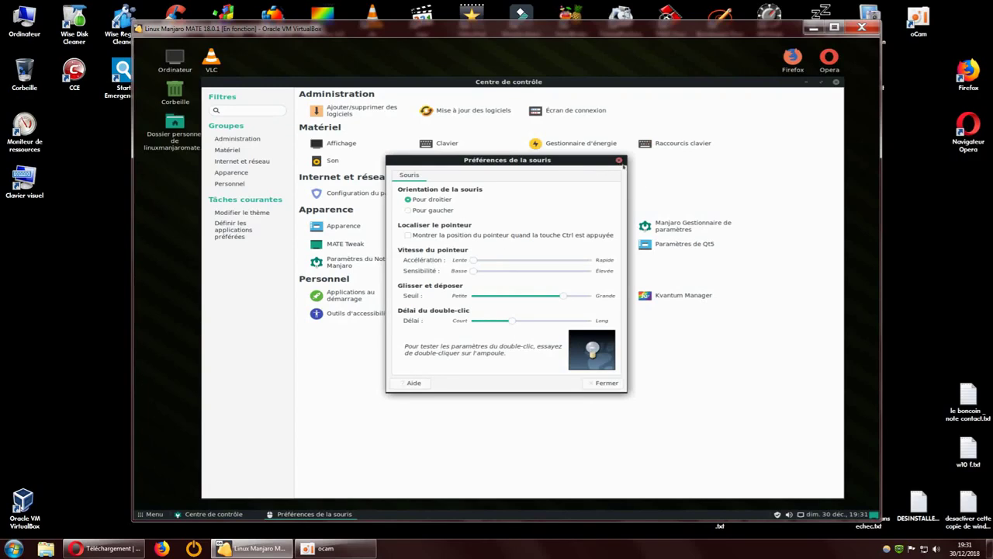
left_click(619, 160)
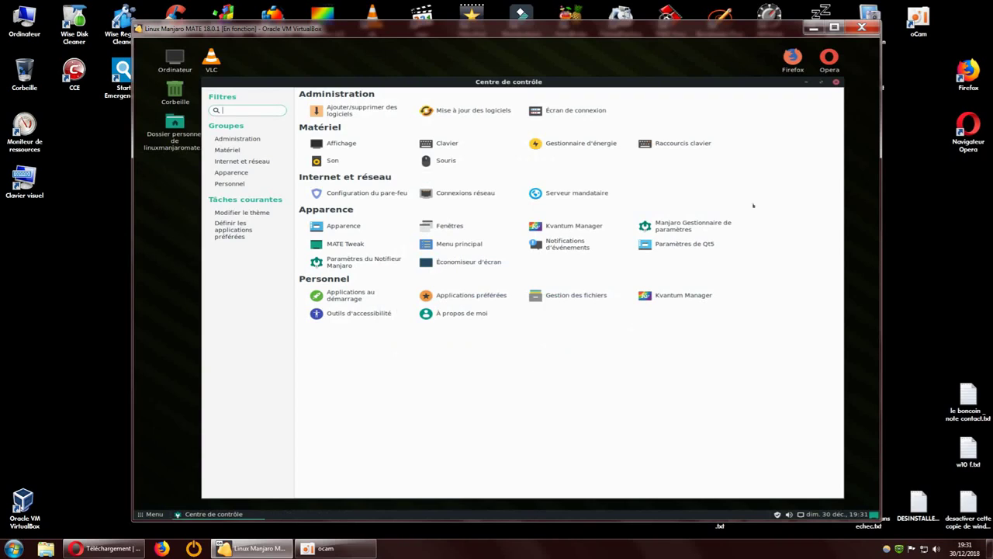
left_click(835, 82)
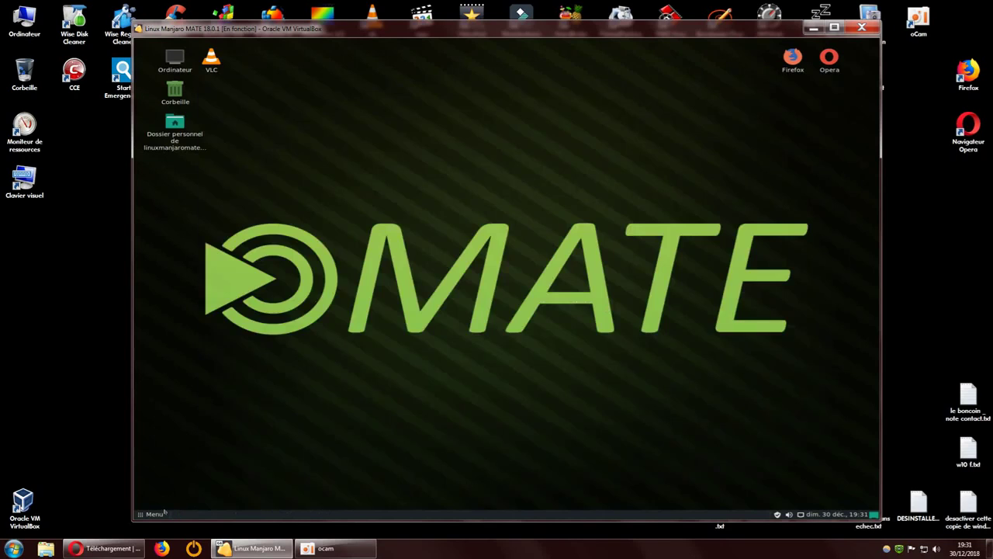
- Open the package manager for adding and removing software and enlarge its window to fill most of the desktop
left_click(159, 513)
left_click(322, 341)
left_click_drag(590, 170, 519, 84)
left_click_drag(659, 298, 844, 491)
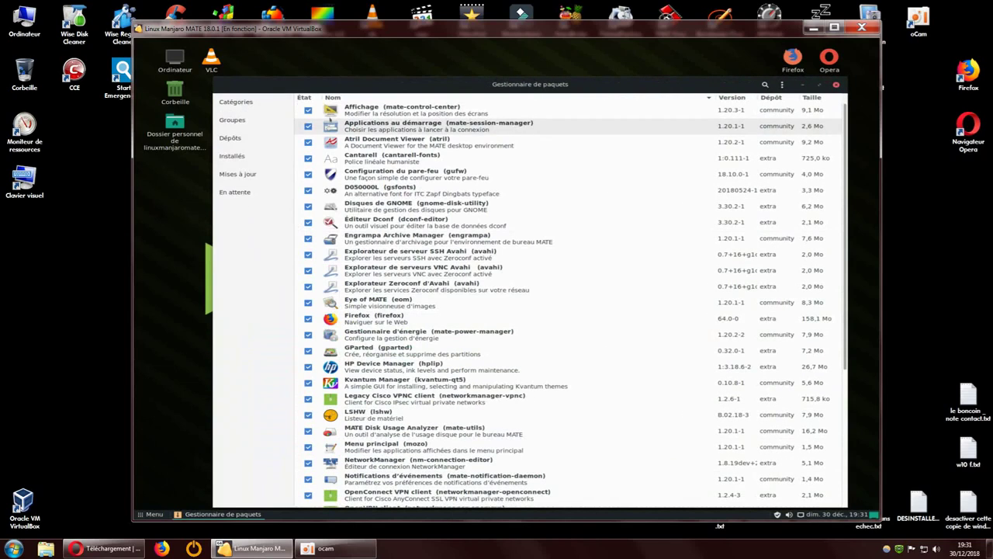
- Search the packages for "cursor" and view the available actions for xcursor-chameleon-pearl-deepin without choosing one
left_click(764, 84)
left_click(764, 83)
left_click(765, 84)
type("'curso")
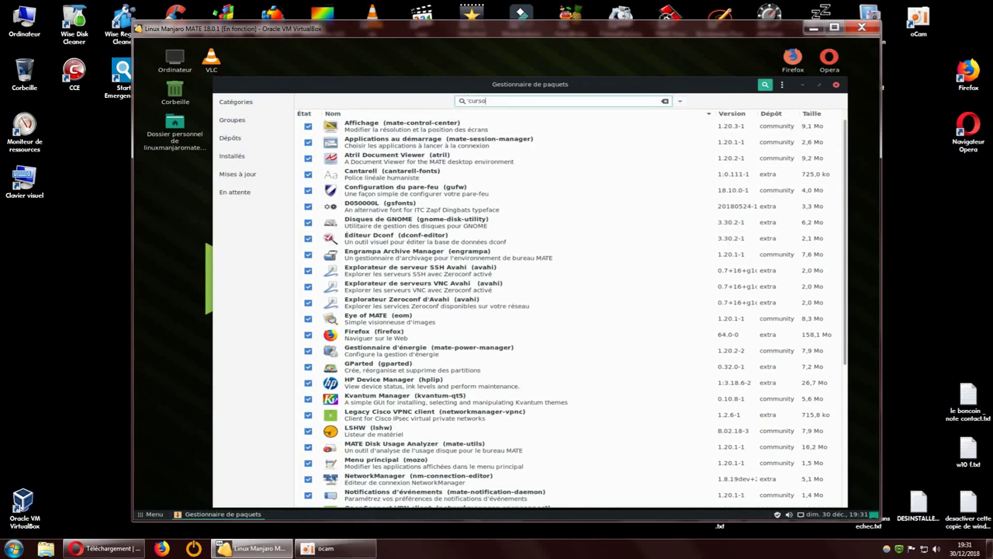
type("r")
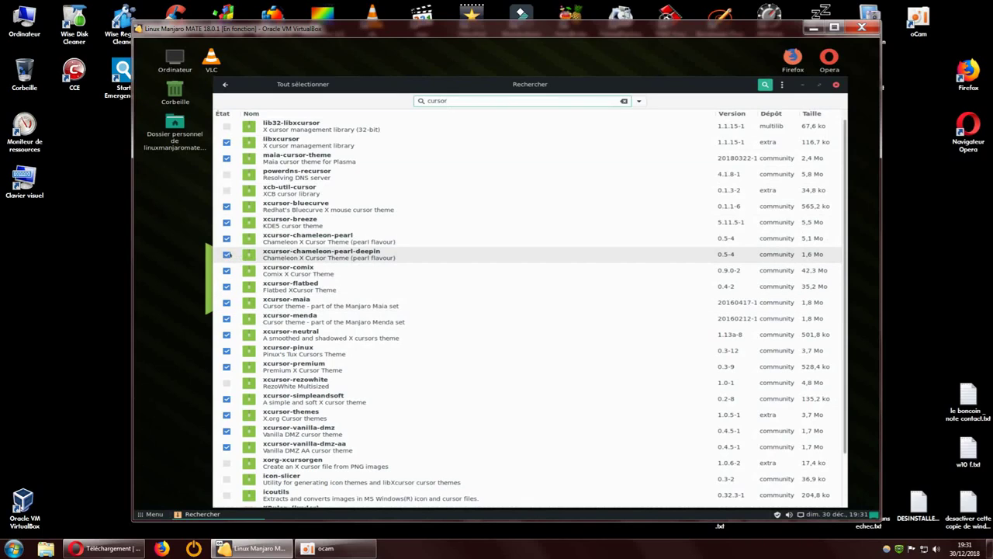
right_click(265, 257)
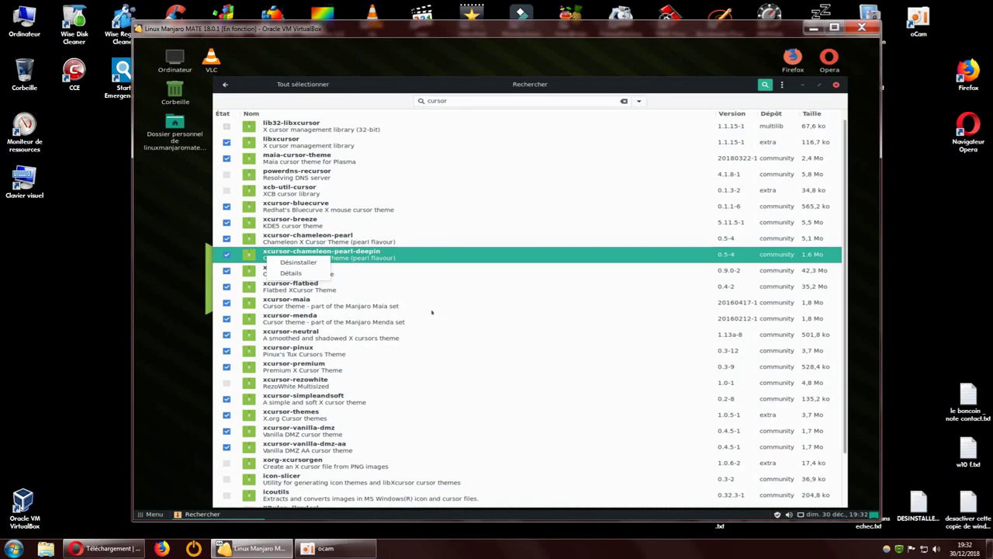
left_click(170, 285)
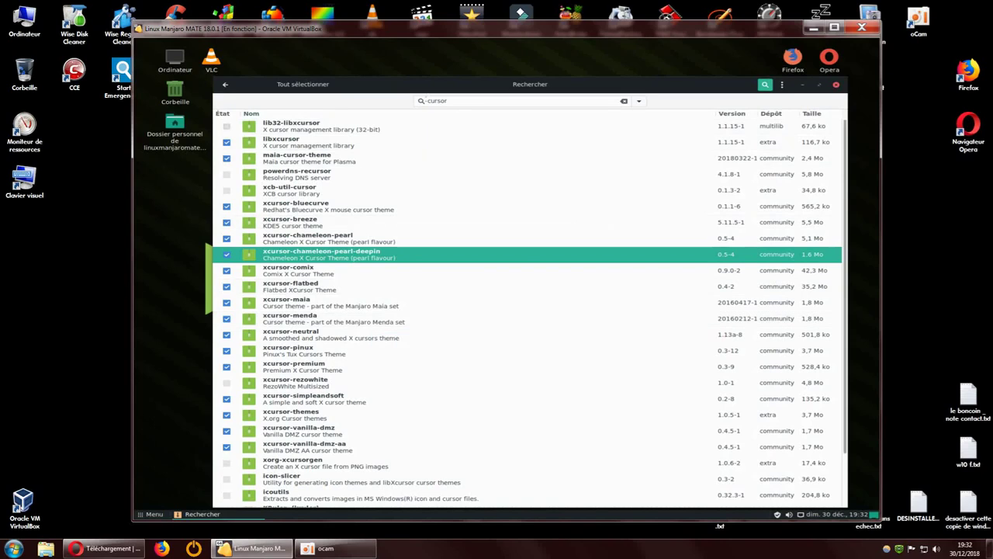
- Try the package search with "cursors", then with "cursor theme"
left_click(432, 101)
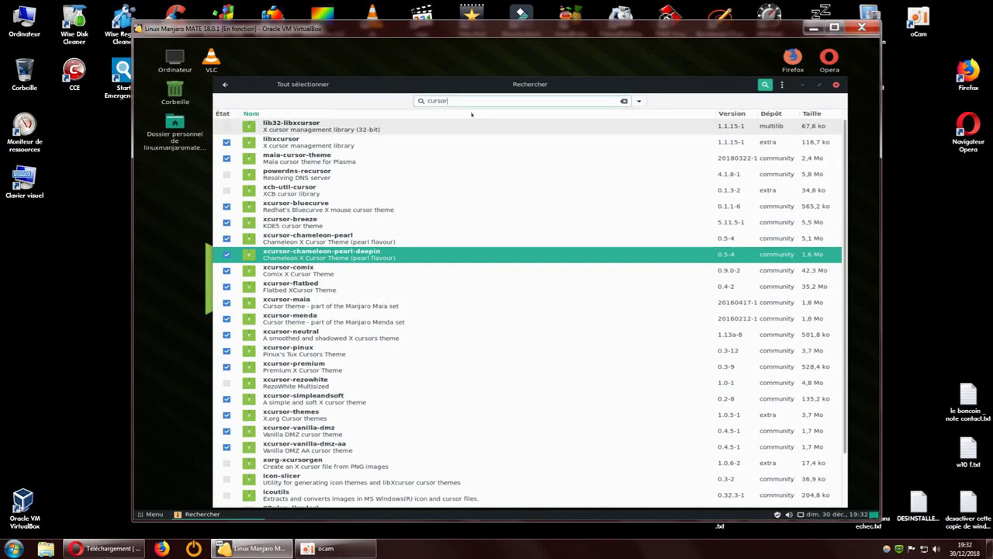
type("s")
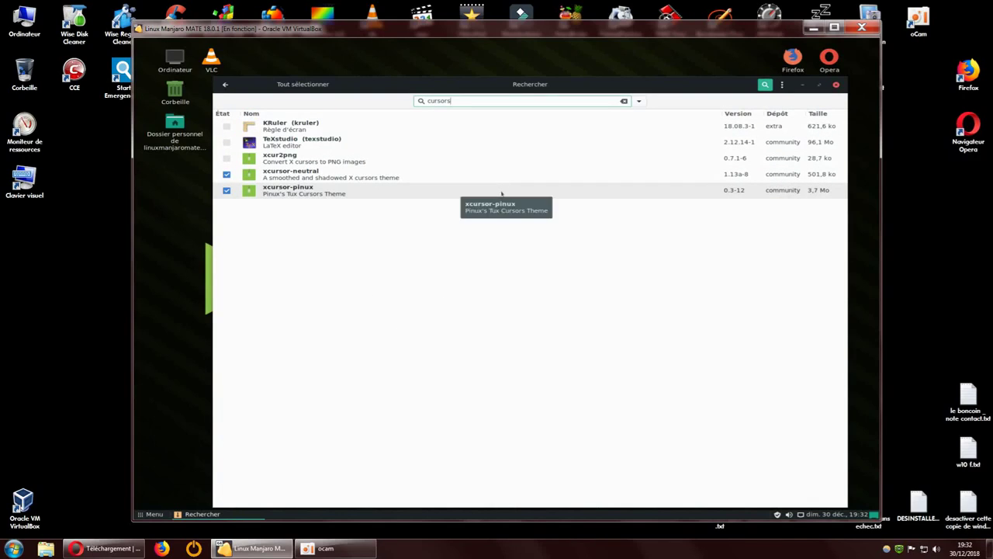
key("BackSpace")
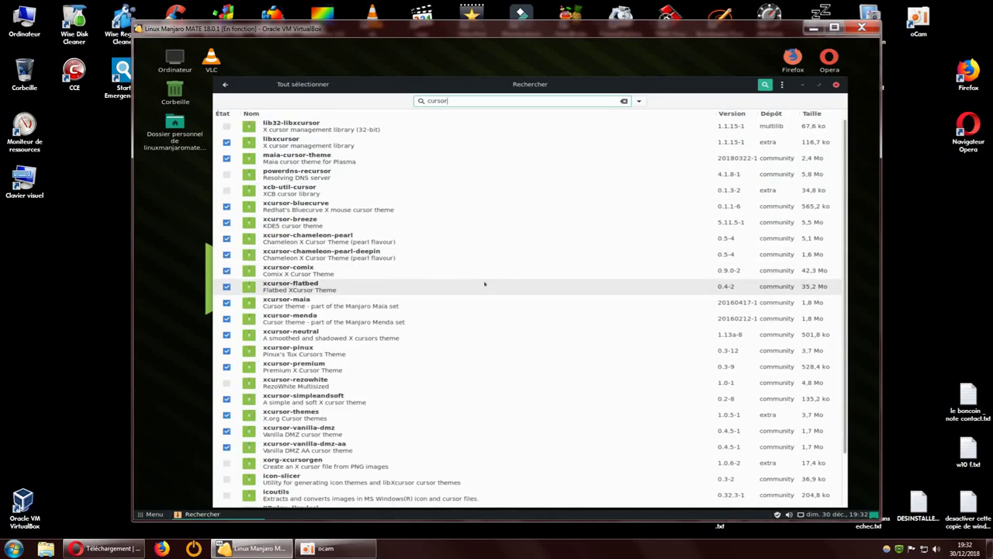
type("them")
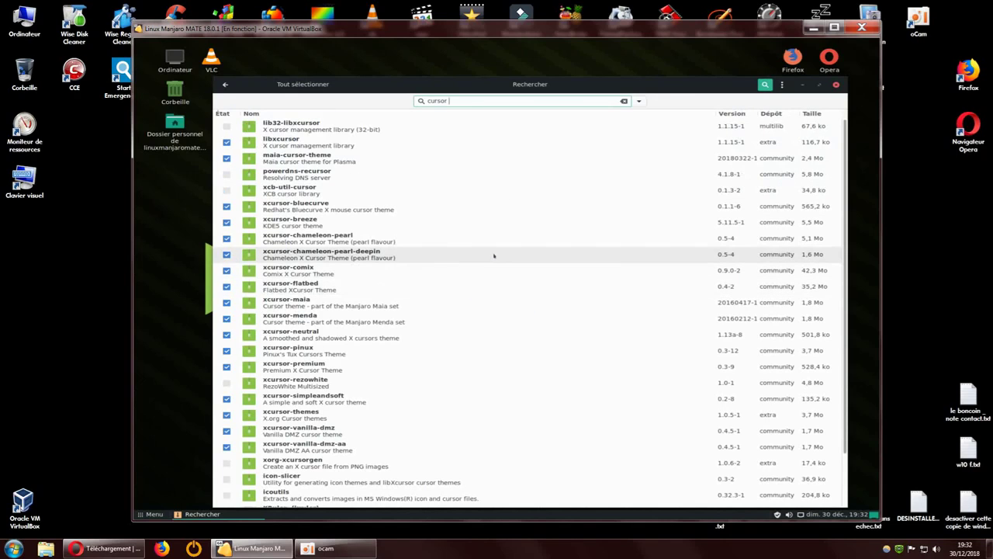
type("e")
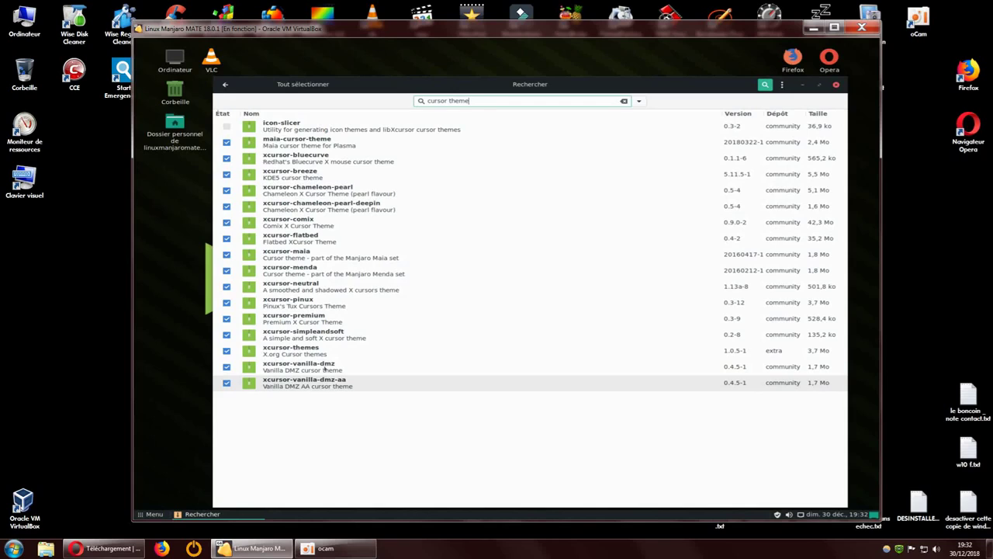
- Return the package search to "cursor" and look through the whole list of matching packages
key("BackSpace")
key("BackSpace")
key("BackSpace")
key("BackSpace")
key("BackSpace")
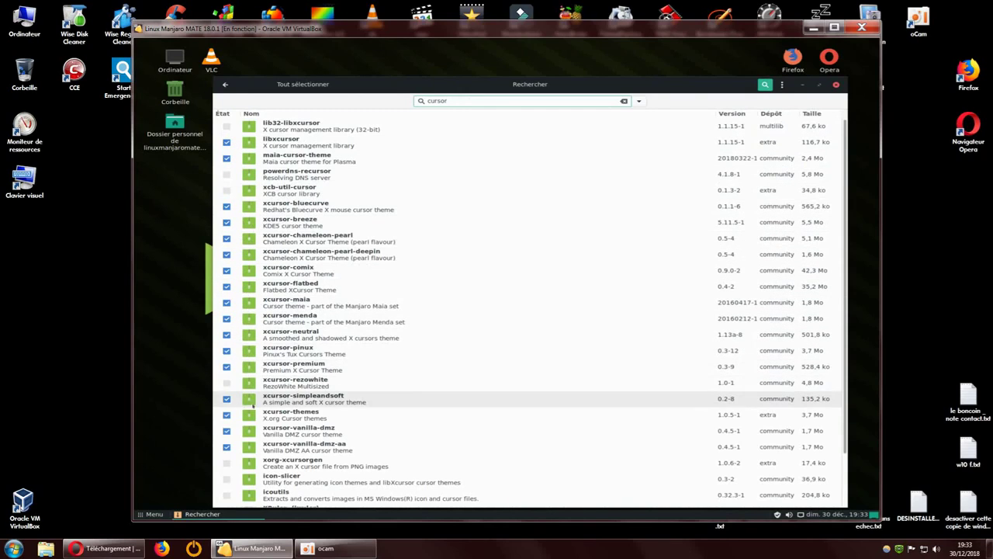
scroll(450, 365, "down", 3)
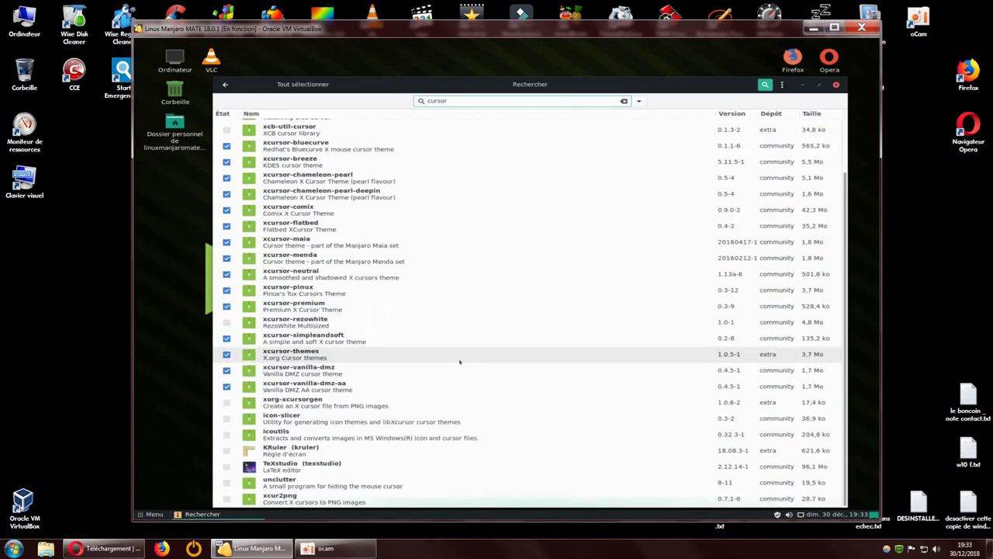
scroll(459, 354, "up", 3)
scroll(461, 349, "down", 3)
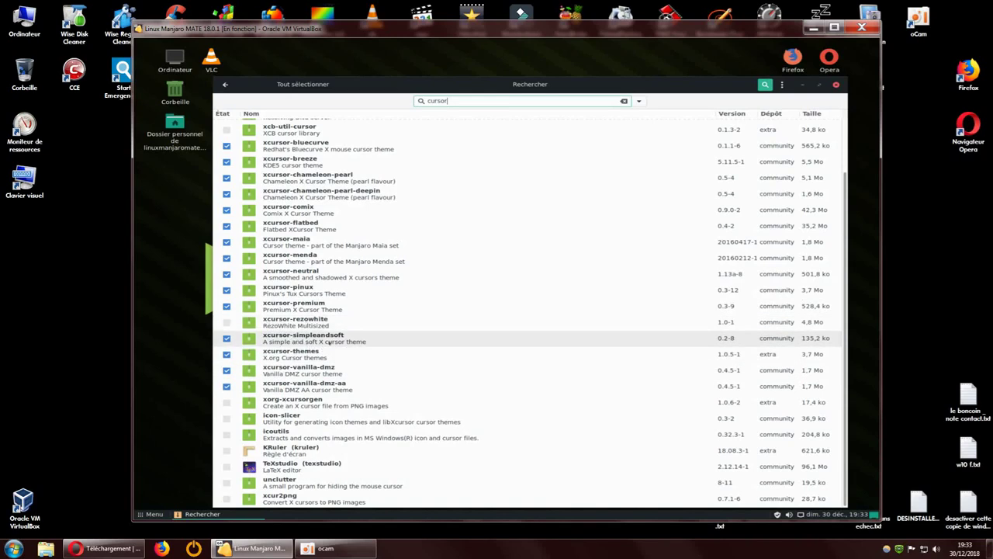
- Mark the xcursor-rezowhite package for installation, then close the package manager without applying the pending operation
left_click(231, 327)
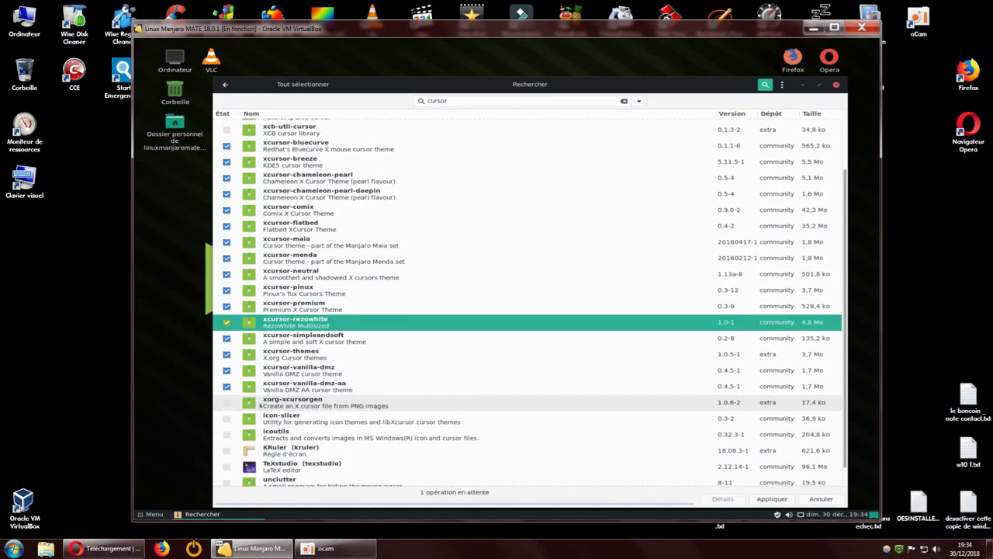
scroll(342, 450, "down", 1)
scroll(346, 436, "up", 4)
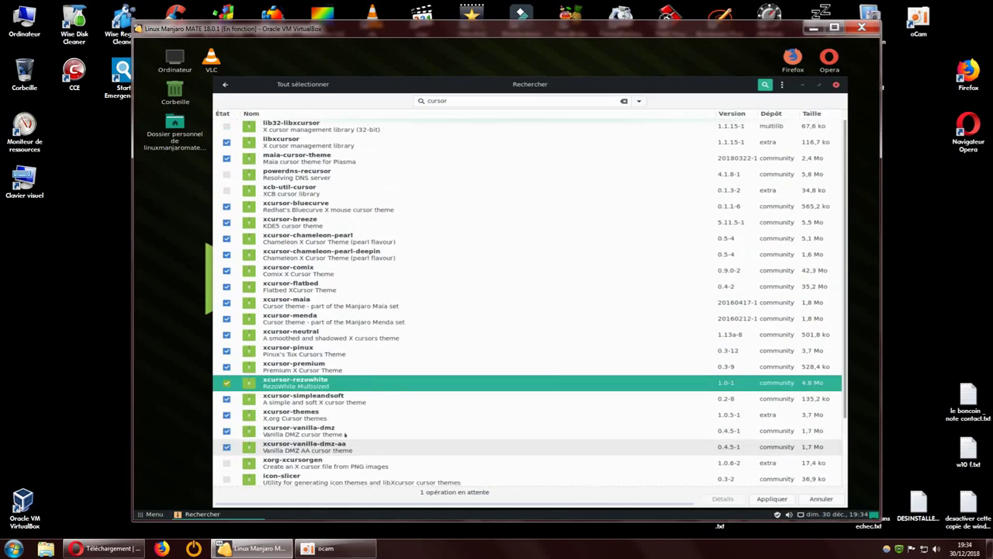
left_click(836, 84)
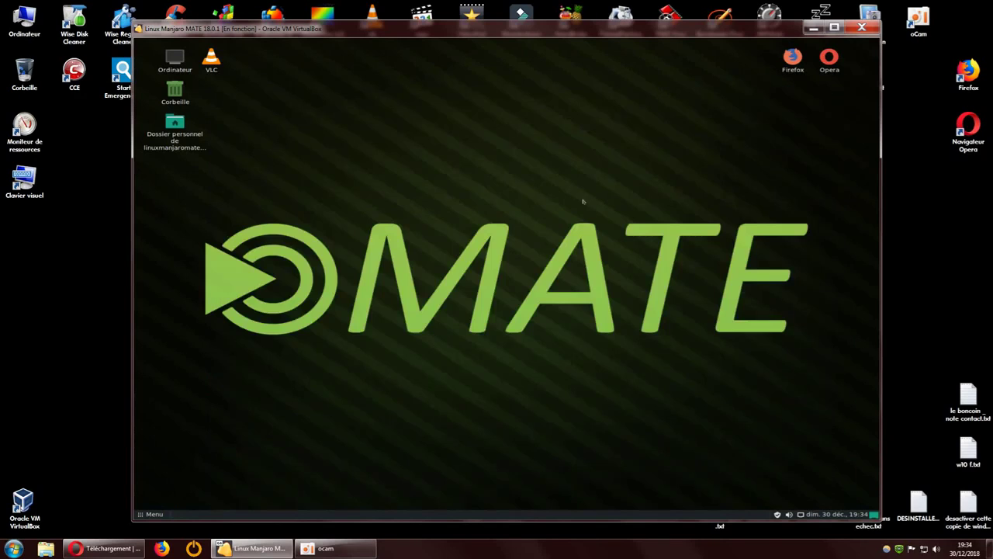
- View the mouse settings (Souris) from the application menu's preferences category, then close them
left_click(155, 514)
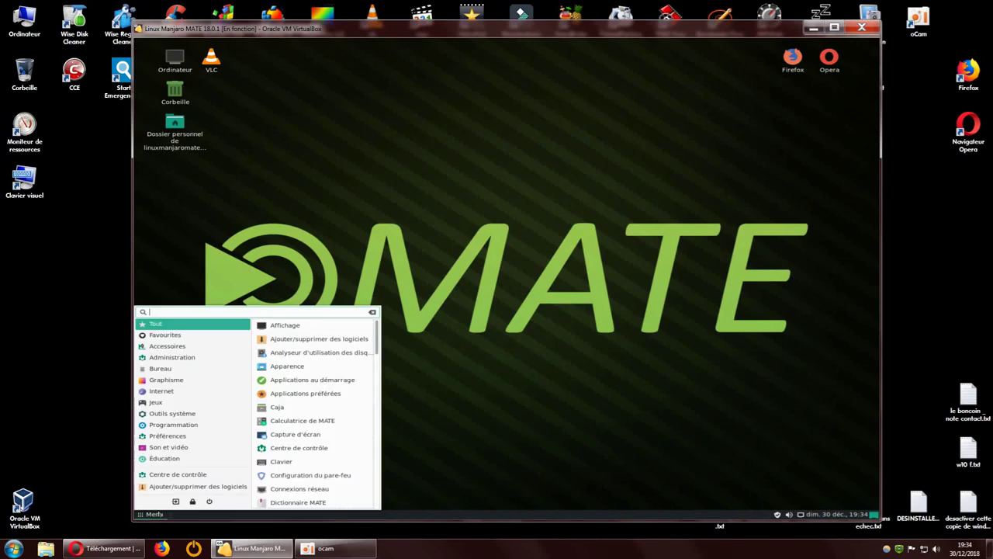
left_click(165, 437)
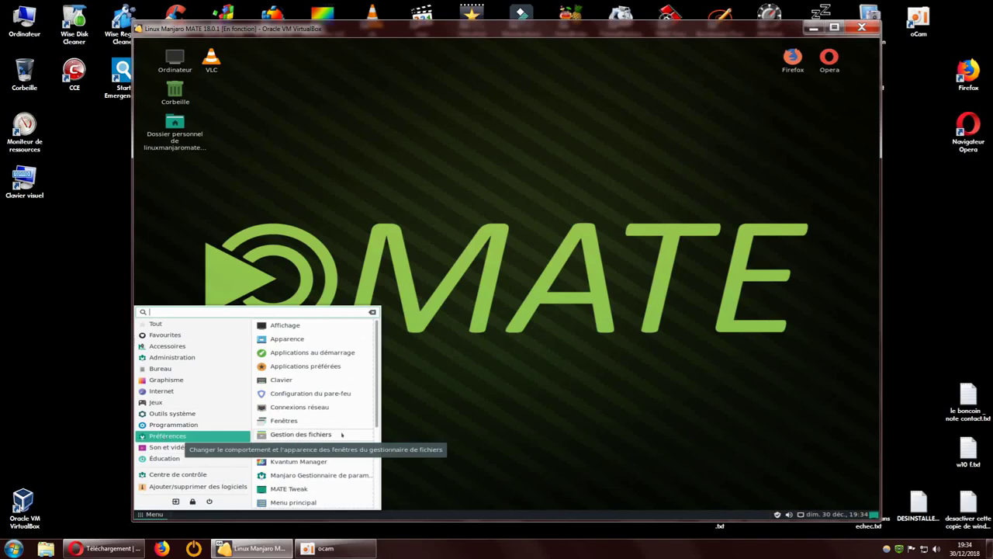
scroll(359, 438, "down", 4)
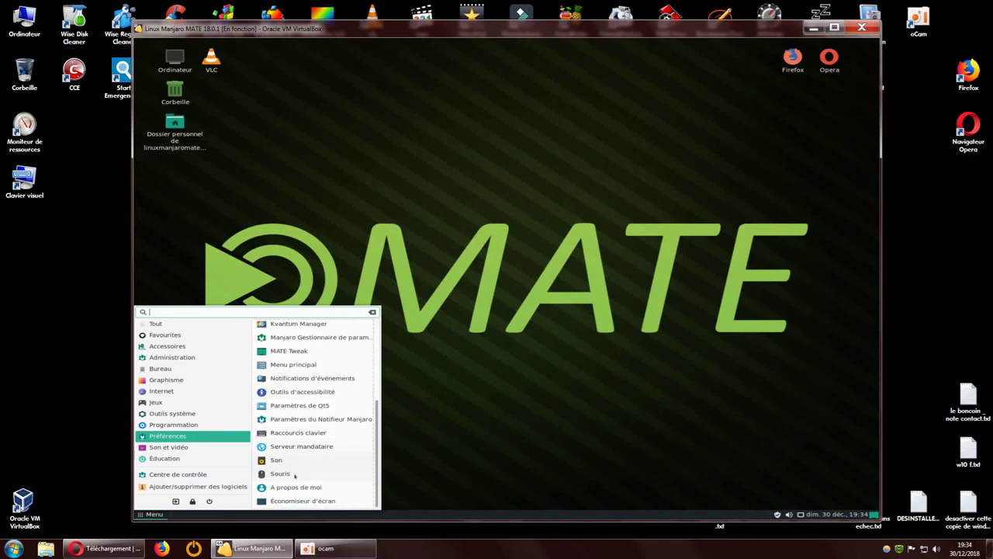
left_click(279, 474)
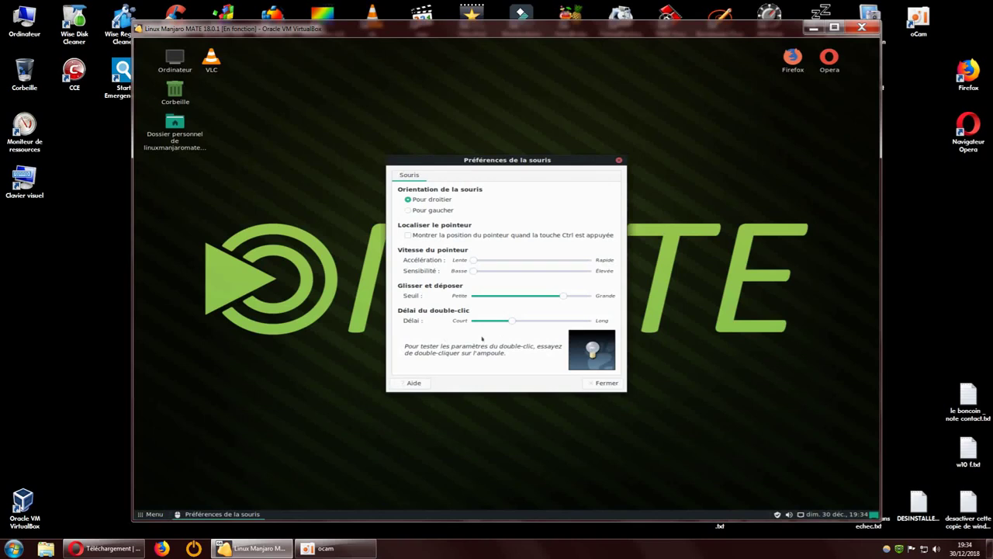
left_click(619, 160)
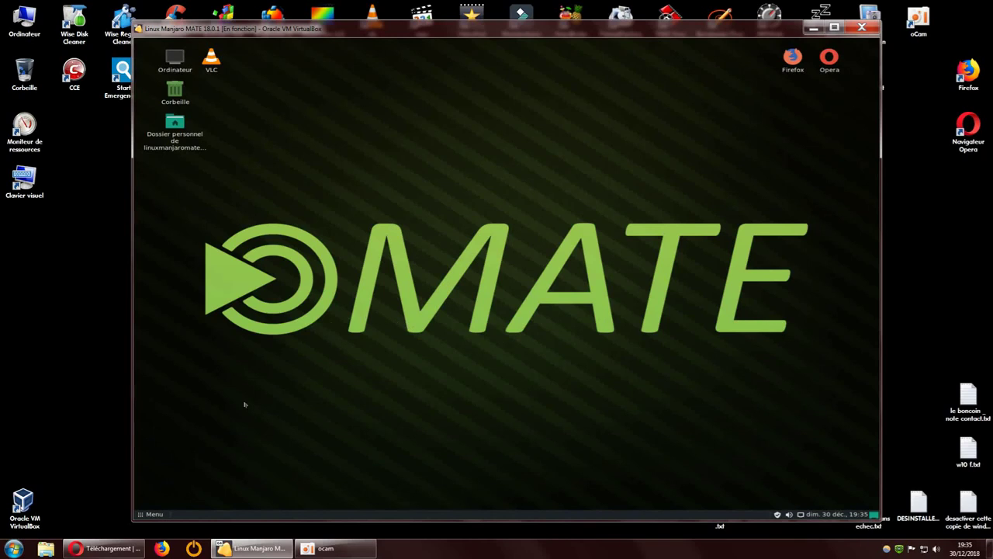
left_click(155, 513)
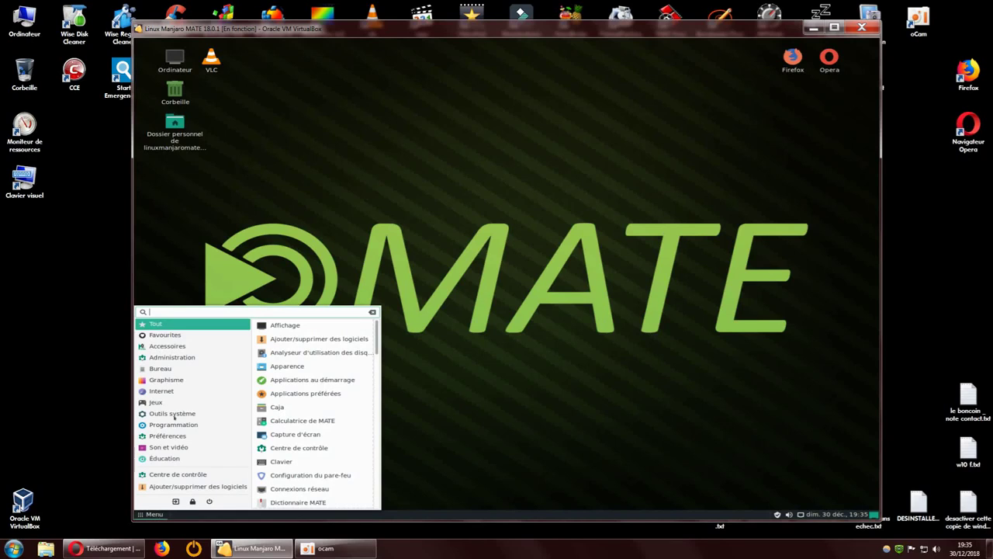
scroll(371, 419, "down", 2)
scroll(371, 419, "down", 2)
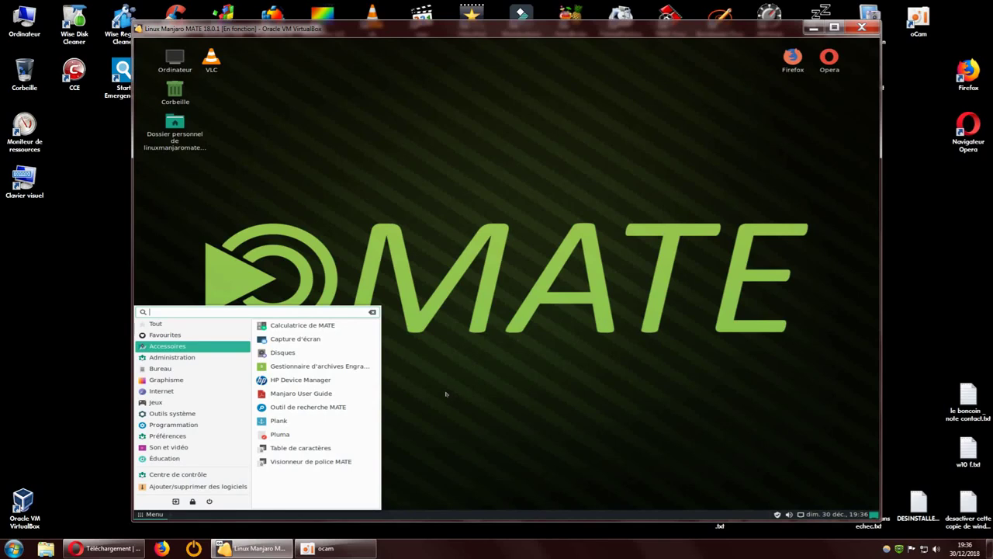
left_click(493, 352)
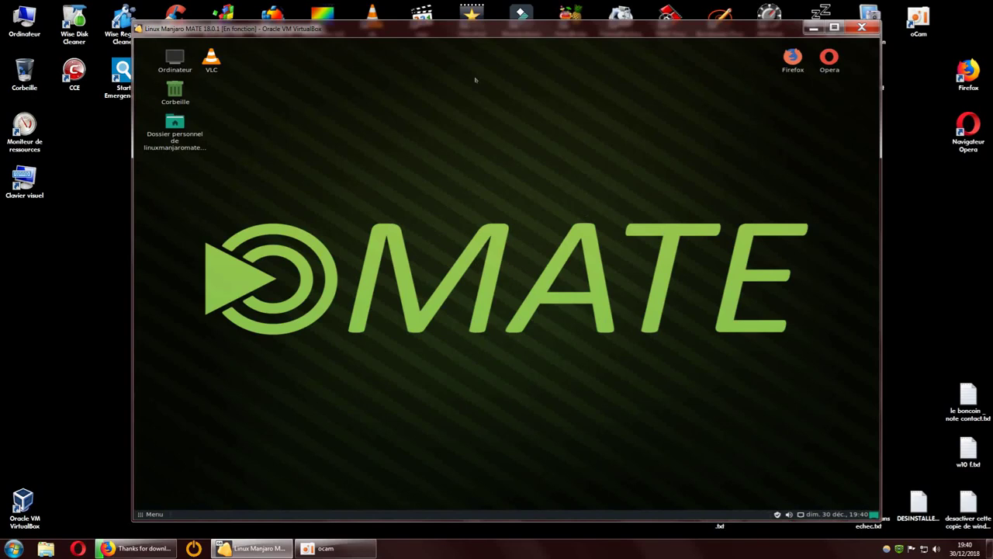
- Move the virtual machine window slightly higher on the host desktop
mouse_move(516, 30)
left_mouse_down()
mouse_move(501, 27)
mouse_move(512, 23)
left_mouse_up()
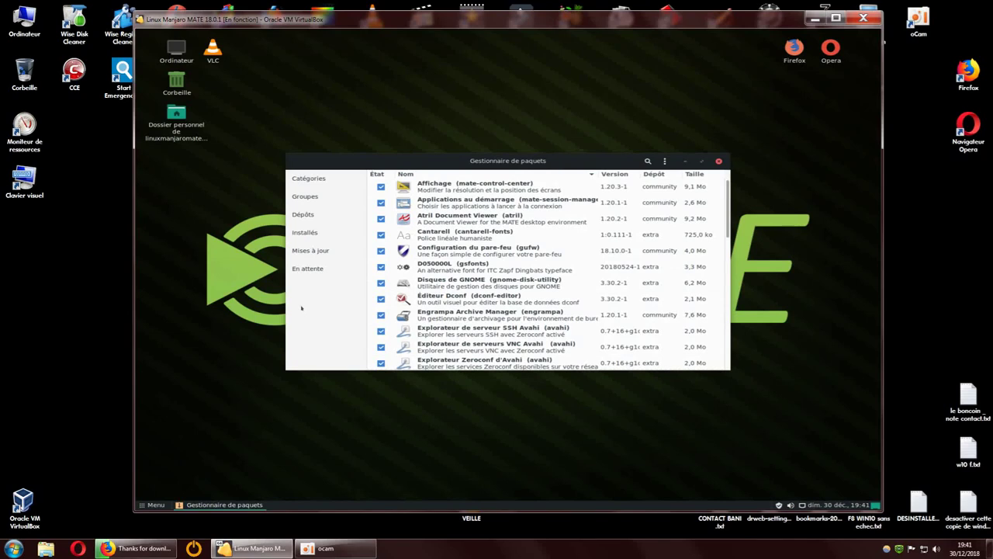
- Move the package manager window higher and enlarge it, then close it
left_click_drag(545, 158, 543, 64)
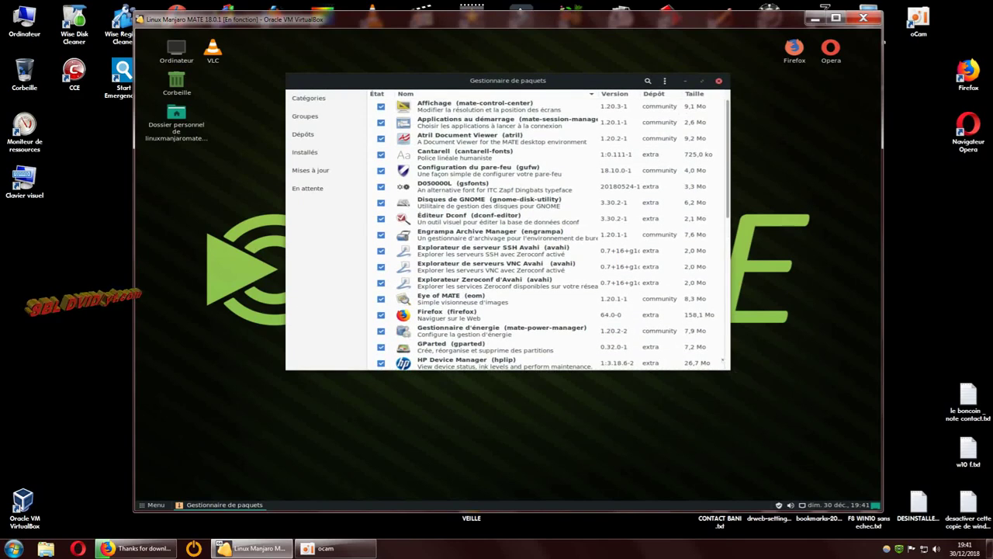
left_click_drag(731, 369, 839, 464)
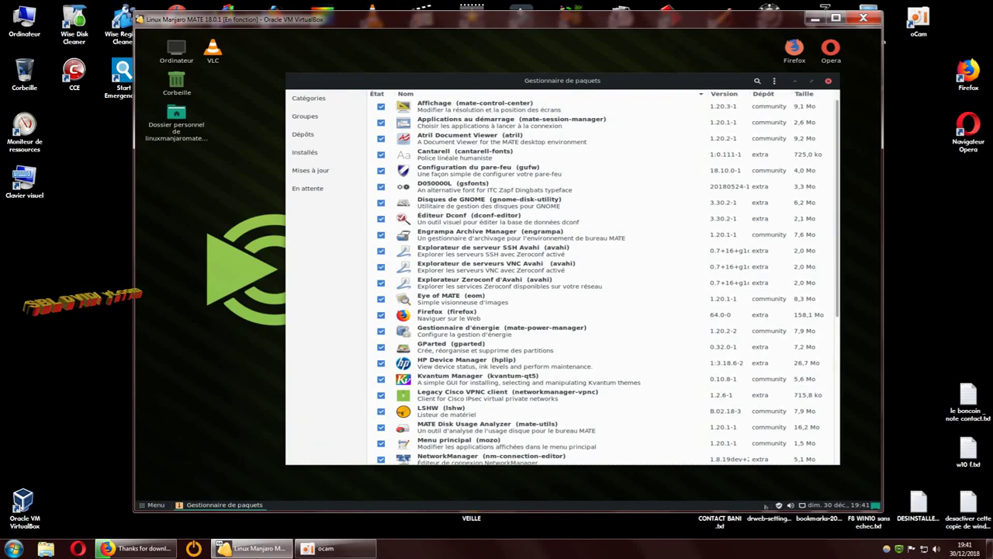
left_click(828, 81)
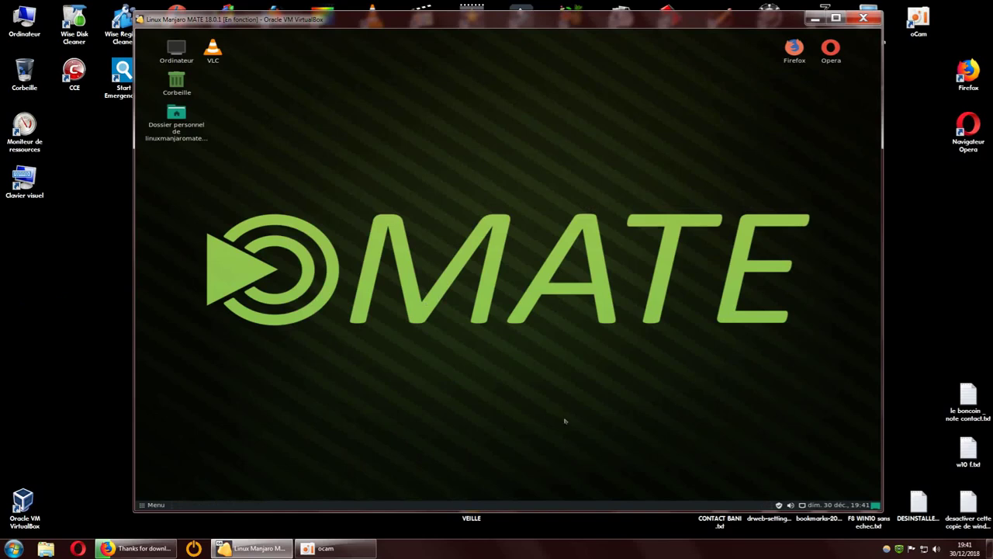